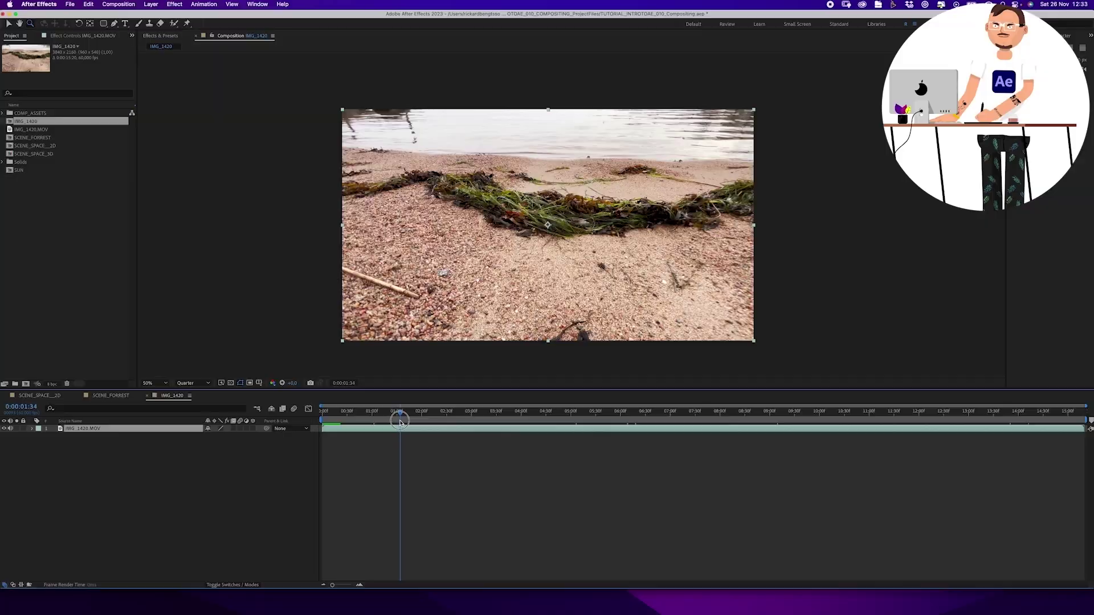
Scrub to a later frame of the IMG_8514 footage
{"action": "left_click_drag", "start_coordinate": [467, 413], "coordinate": [491, 417]}
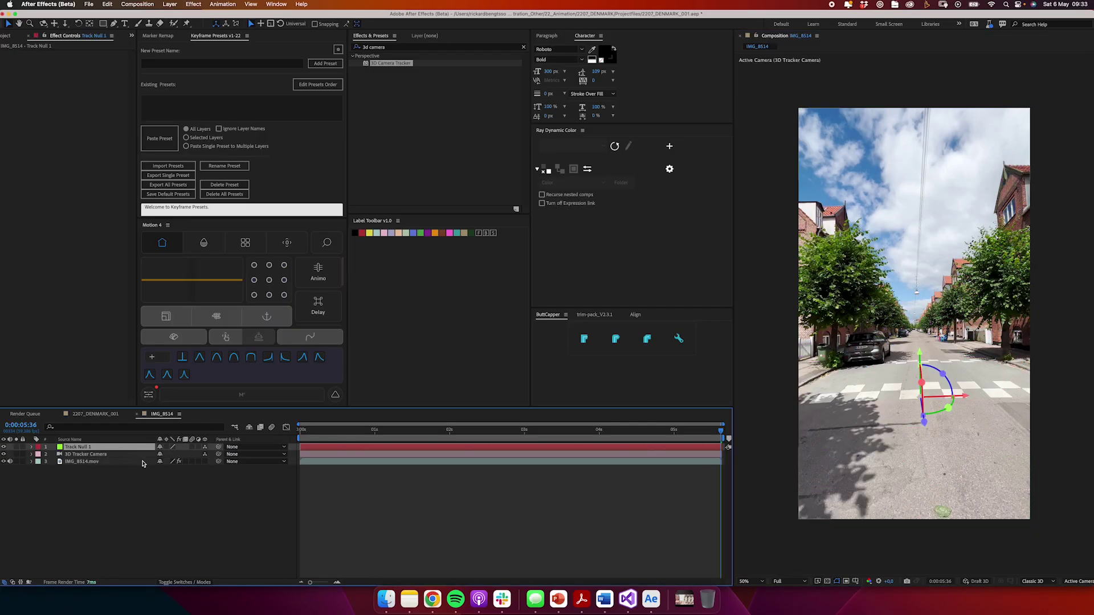
Reveal the Scale property of Track Null 1
{"action": "key", "text": "s"}
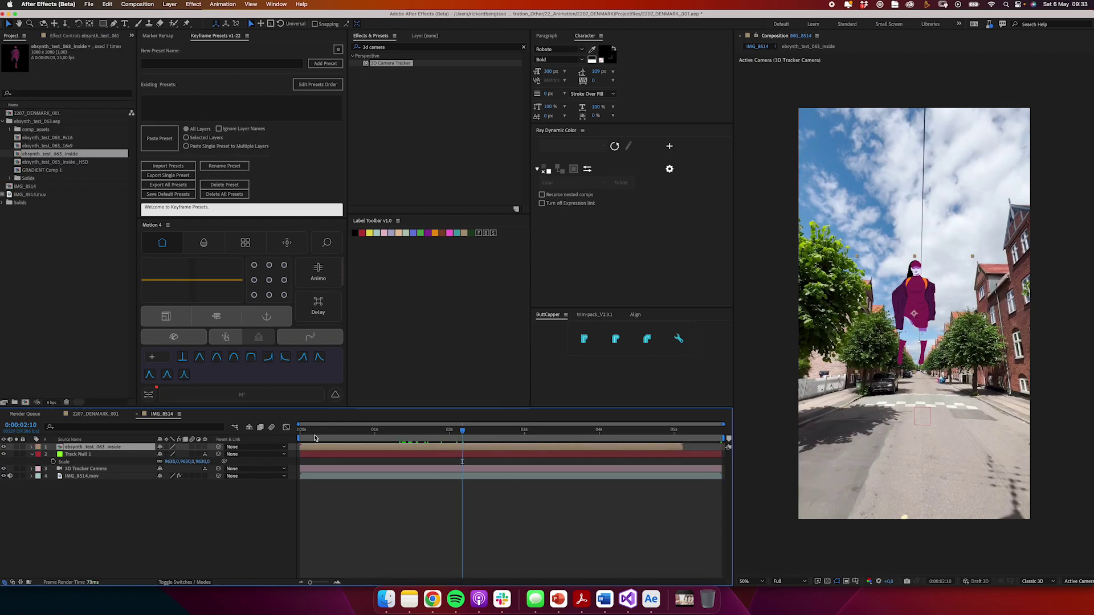
Adjust the woman layer's Rotation and Scale to 171.8%, scrubbing the footage to check her placement
{"action": "left_click_drag", "start_coordinate": [315, 438], "coordinate": [445, 432]}
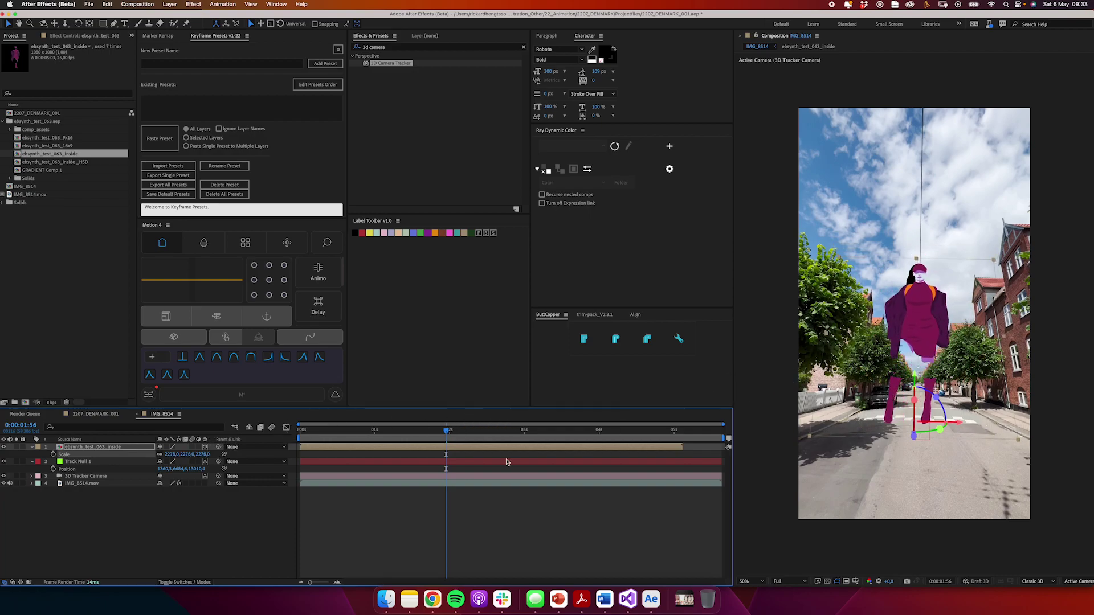
{"action": "key", "text": "r"}
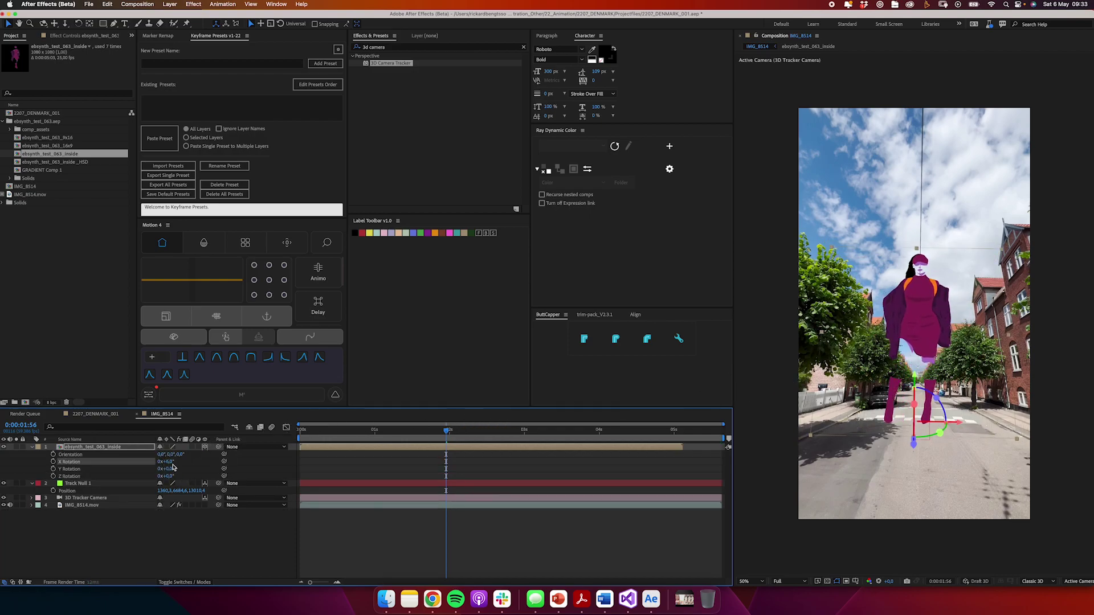
{"action": "key", "text": "s"}
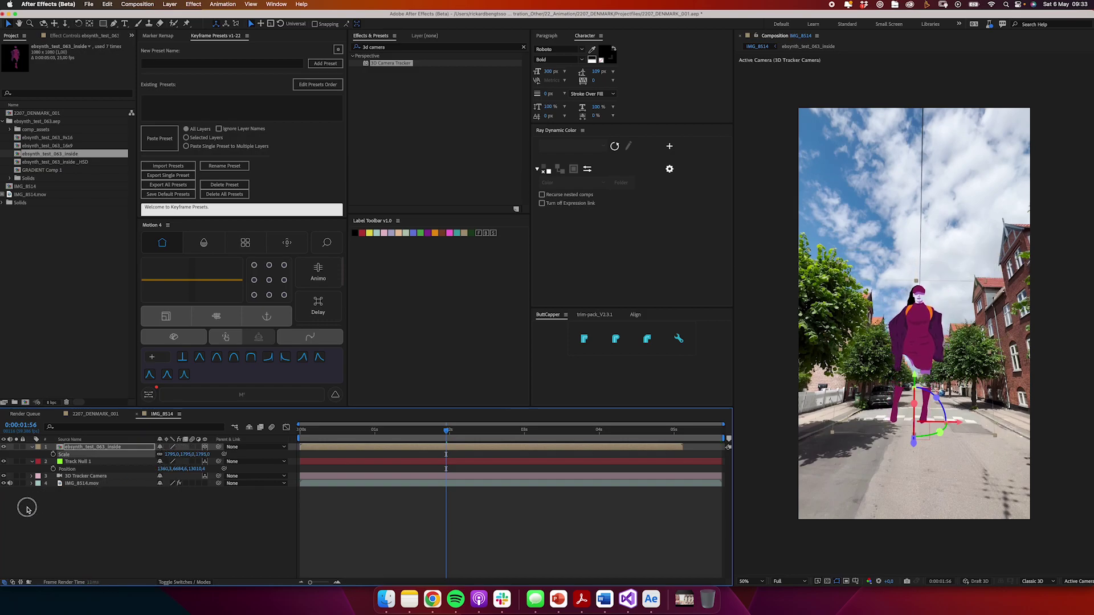
{"action": "left_click_drag", "start_coordinate": [367, 437], "coordinate": [514, 454]}
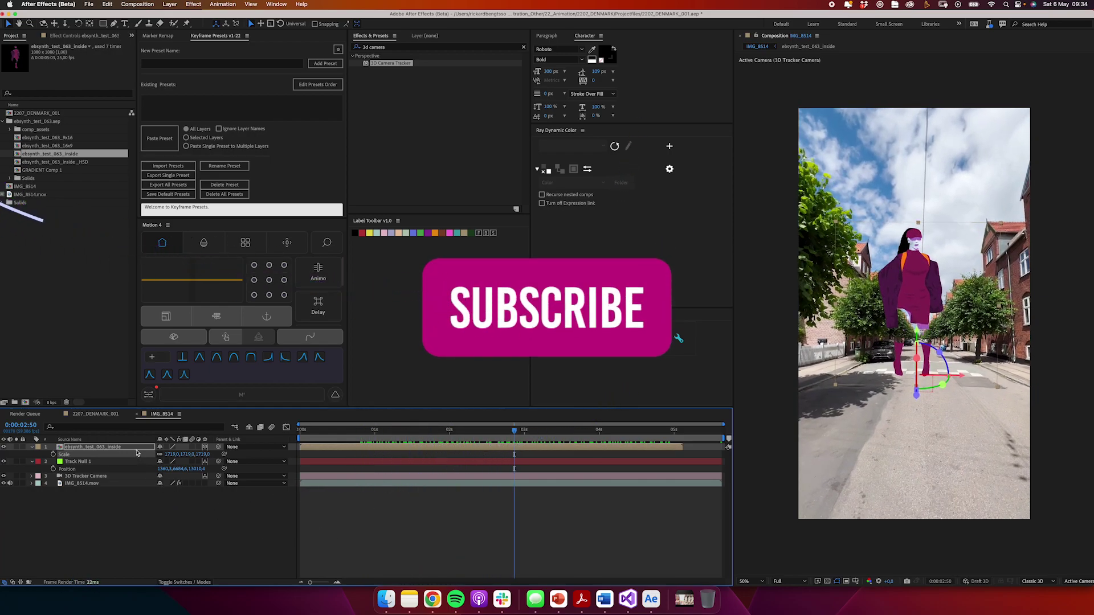
Duplicate the woman layer and flip the copy upside down with X Rotation -180° and inverted Scale
{"action": "key", "text": "super+d"}
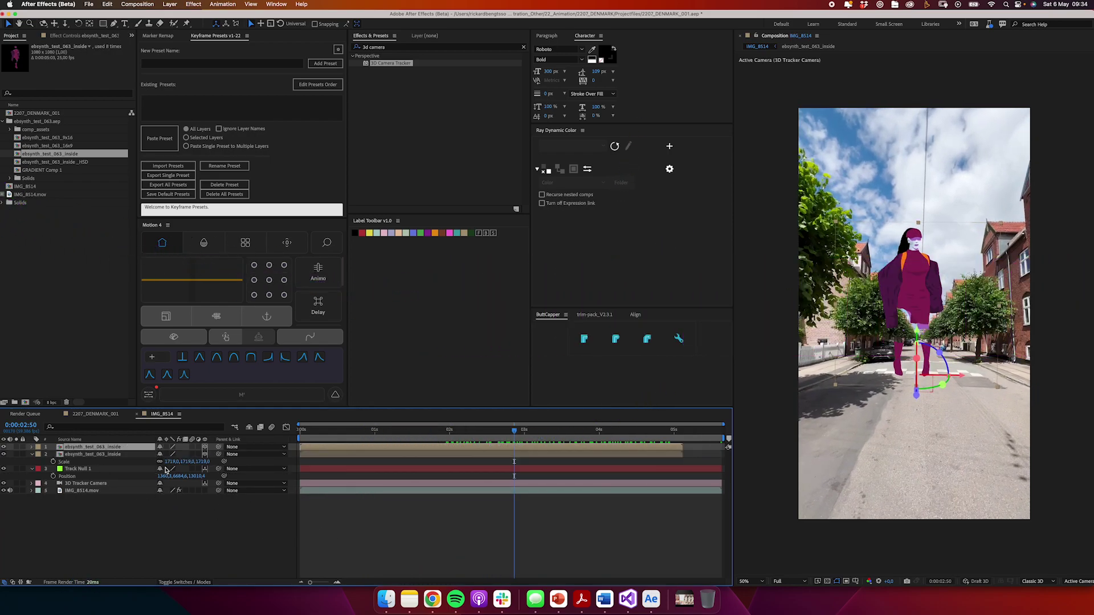
{"action": "key", "text": "r"}
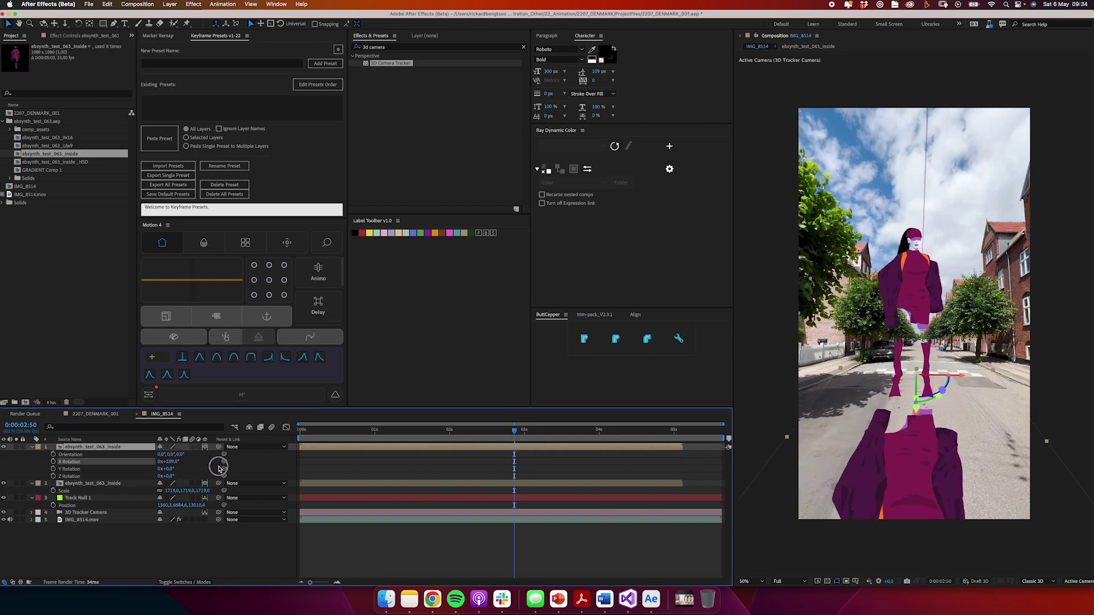
{"action": "key", "text": "s"}
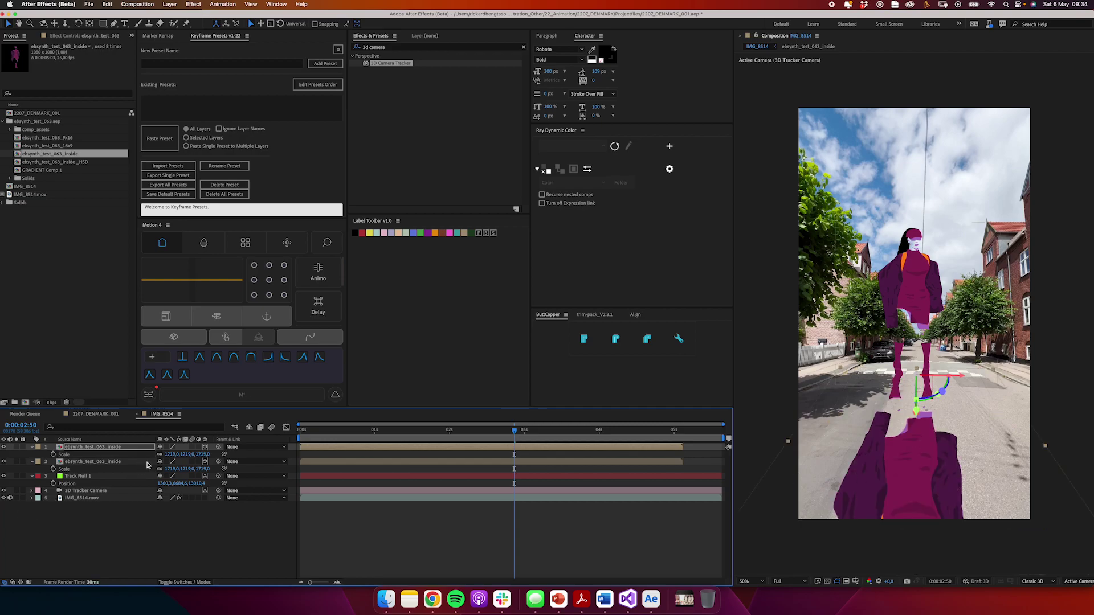
{"action": "mouse_move", "coordinate": [188, 454]}
{"action": "left_mouse_down"}
{"action": "mouse_move", "coordinate": [159, 454]}
{"action": "mouse_move", "coordinate": [172, 462]}
{"action": "left_mouse_up"}
Check the flipped copy in the footage, then duplicate the woman composition for the shadow
{"action": "left_click_drag", "start_coordinate": [435, 433], "coordinate": [609, 450]}
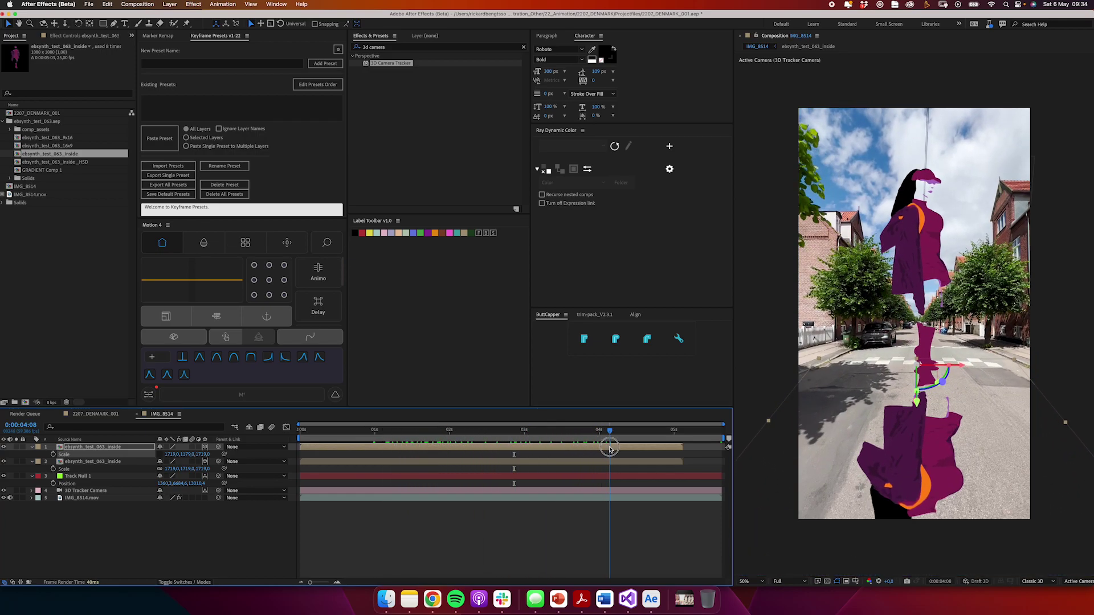
{"action": "left_click", "coordinate": [80, 153]}
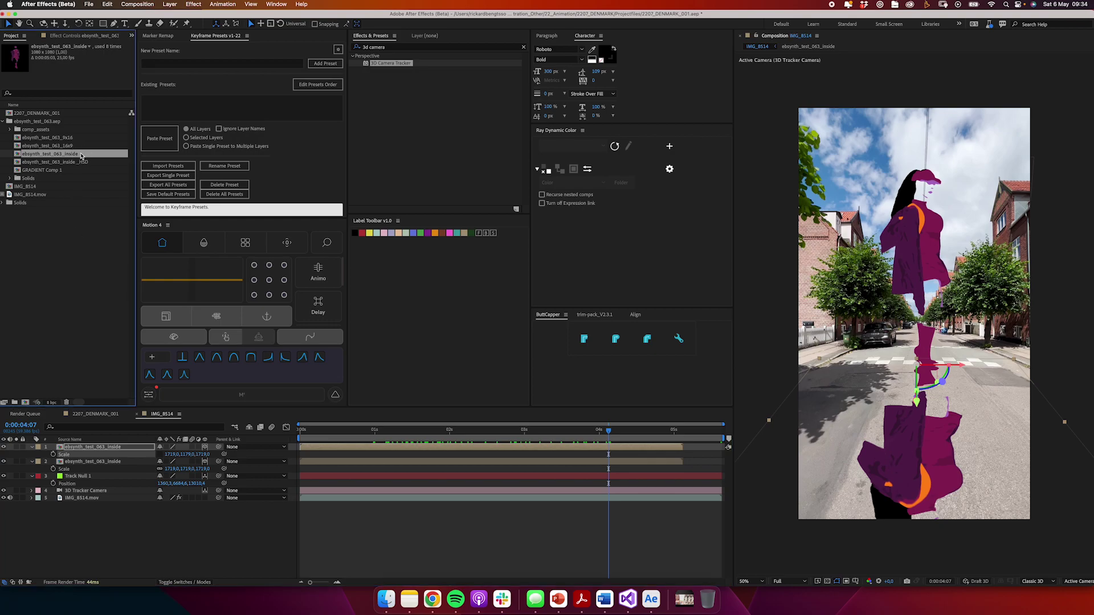
{"action": "key", "text": "super+d"}
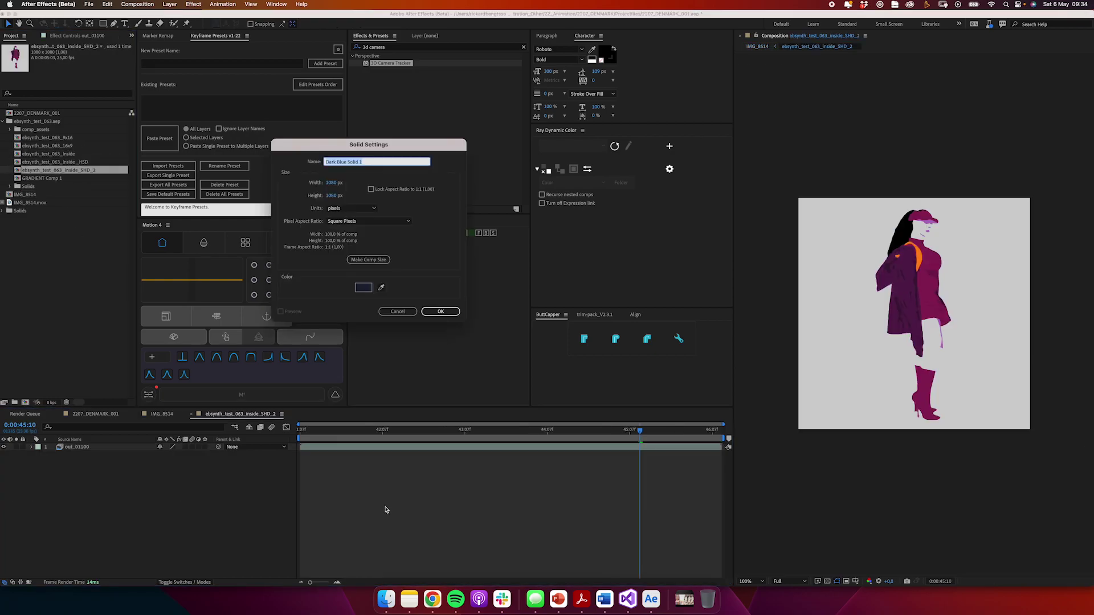
Add a black solid clipped to the woman's shape with Preserve Transparency
{"action": "left_click", "coordinate": [367, 288]}
{"action": "key", "text": "Return"}
{"action": "key", "text": "Return"}
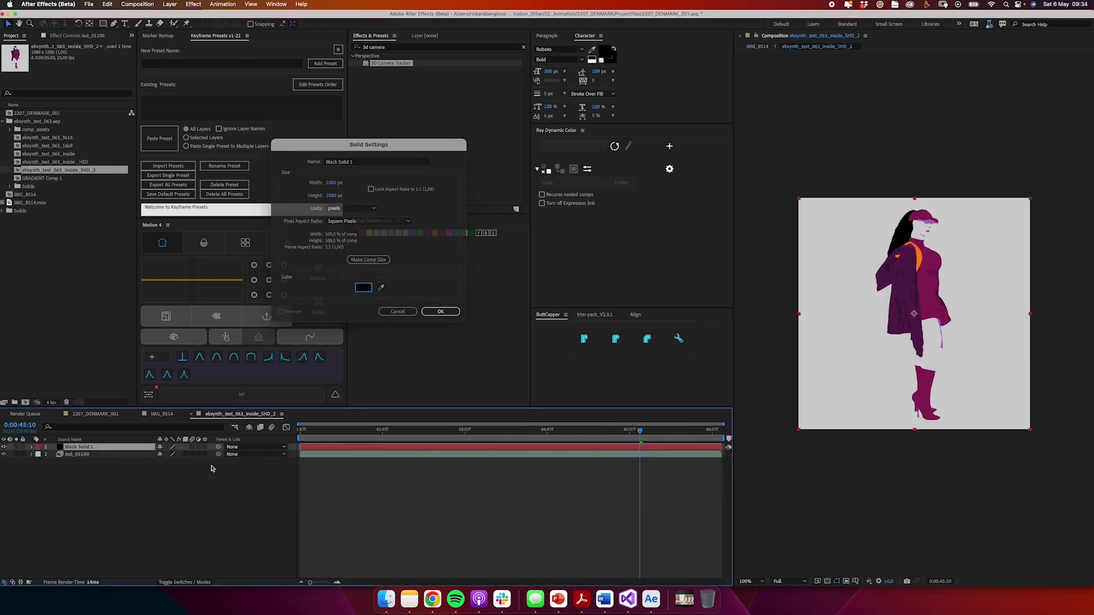
{"action": "left_click", "coordinate": [184, 582]}
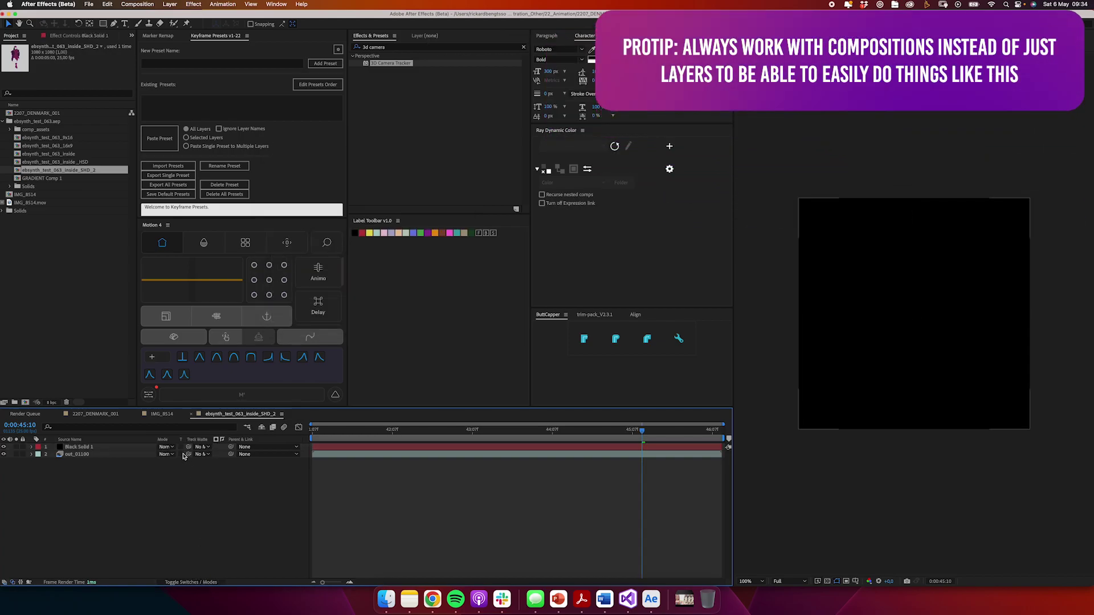
{"action": "left_click", "coordinate": [181, 447]}
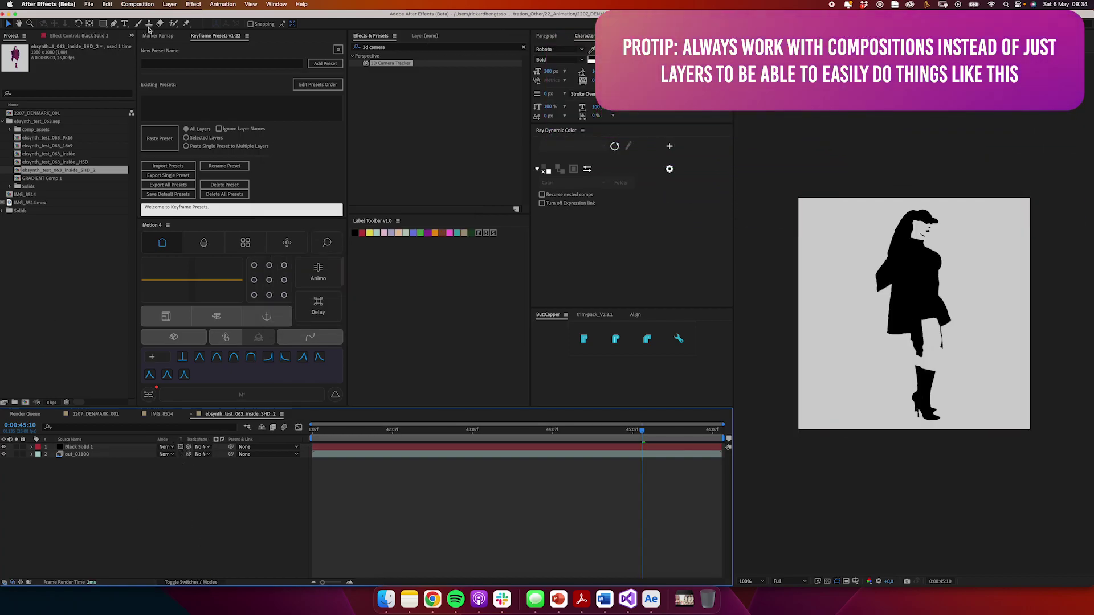
Add an adjustment layer with Camera Lens Blur at a Blur Radius of 40
{"action": "left_click", "coordinate": [170, 4]}
{"action": "mouse_move", "coordinate": [180, 17]}
{"action": "left_click", "coordinate": [303, 74]}
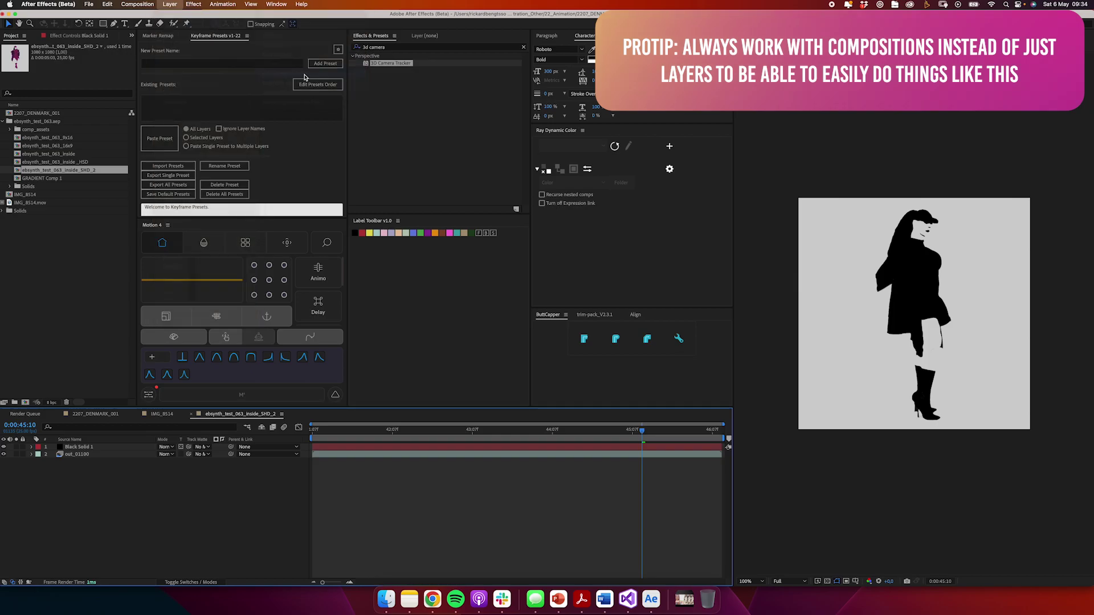
{"action": "type", "text": "lens"}
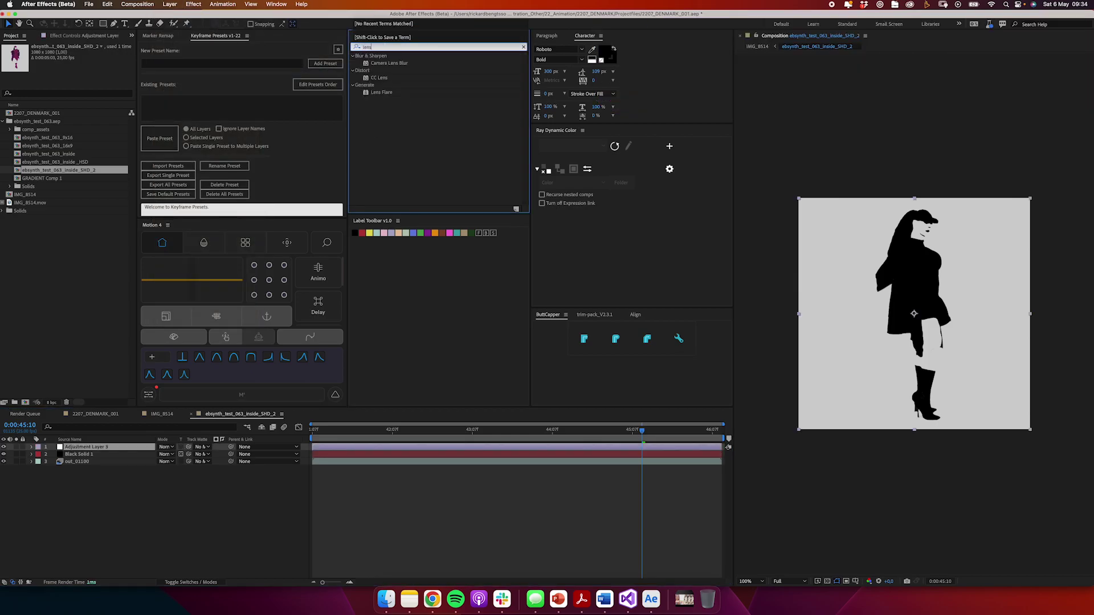
{"action": "double_click", "coordinate": [404, 64]}
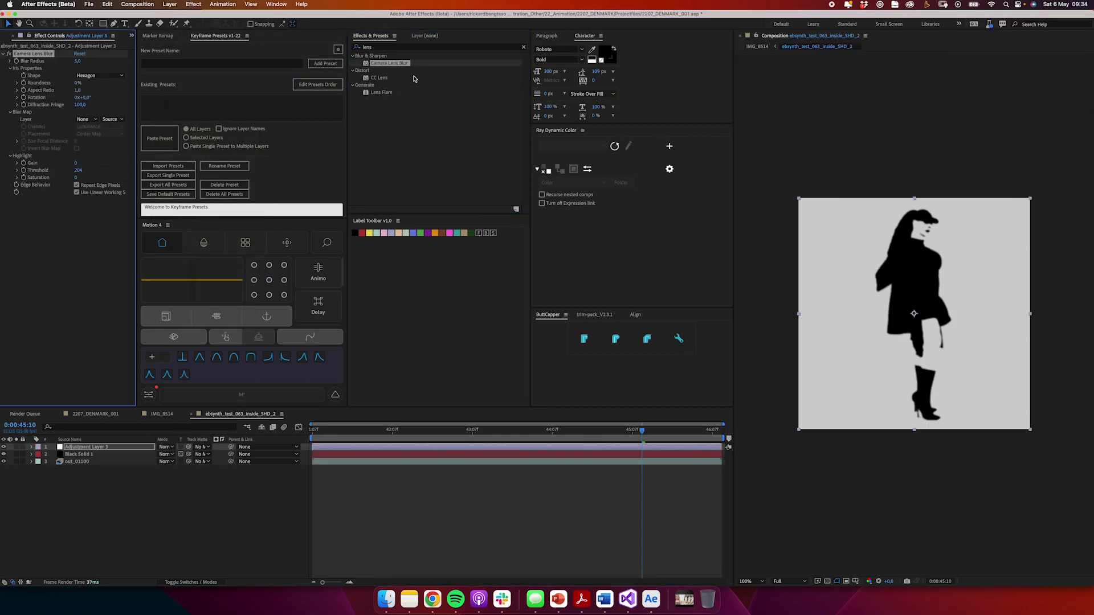
{"action": "left_click_drag", "start_coordinate": [79, 61], "coordinate": [116, 63]}
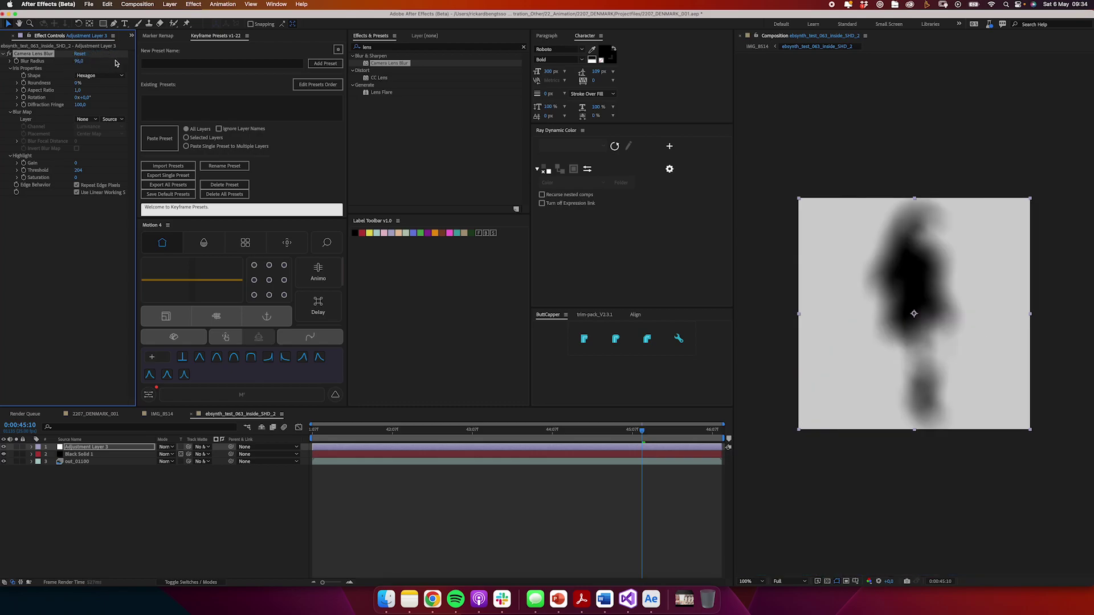
{"action": "type", "text": "4"}
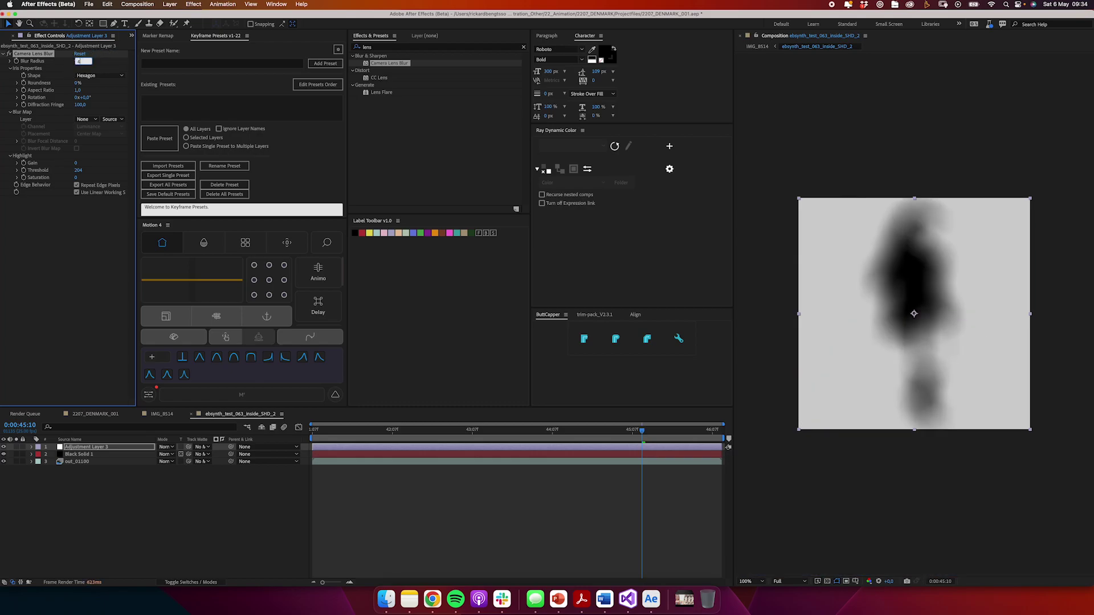
{"action": "type", "text": "0"}
{"action": "key", "text": "Return"}
{"action": "left_click", "coordinate": [94, 503]}
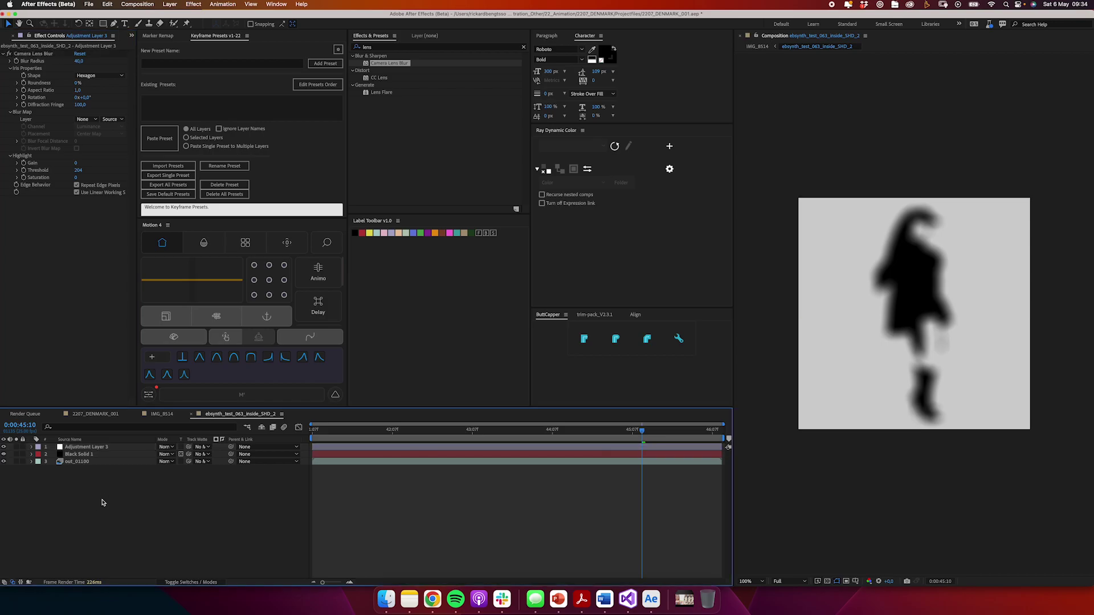
{"action": "key", "text": "super+y"}
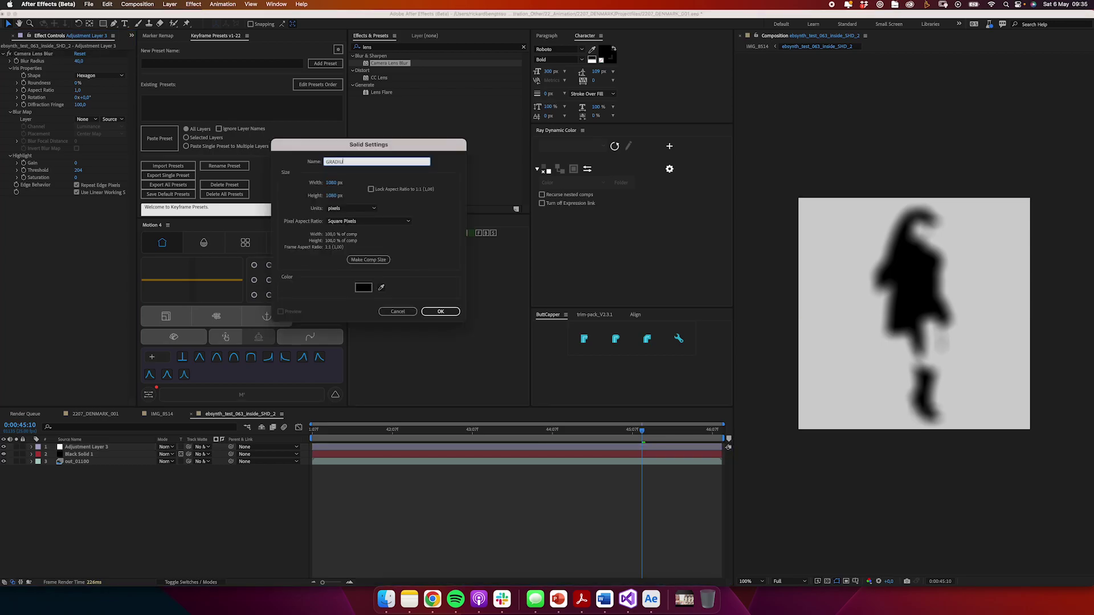
Create a hidden solid named GRADIENT with a Gradient Ramp effect
{"action": "type", "text": "GRADIENT"}
{"action": "key", "text": "Return"}
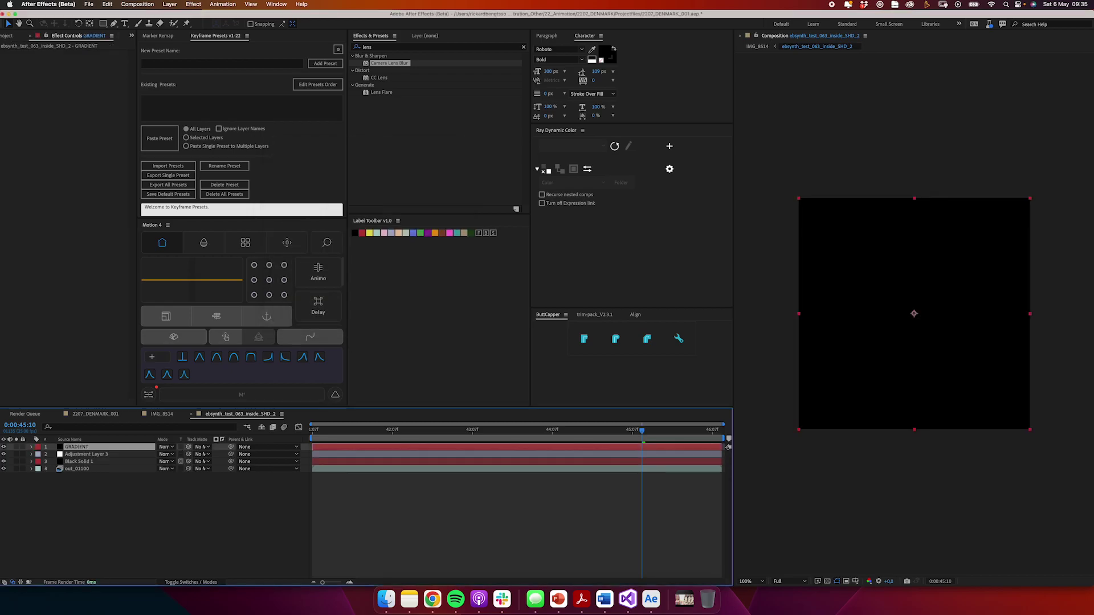
{"action": "key", "text": "super+5"}
{"action": "type", "text": "grad"}
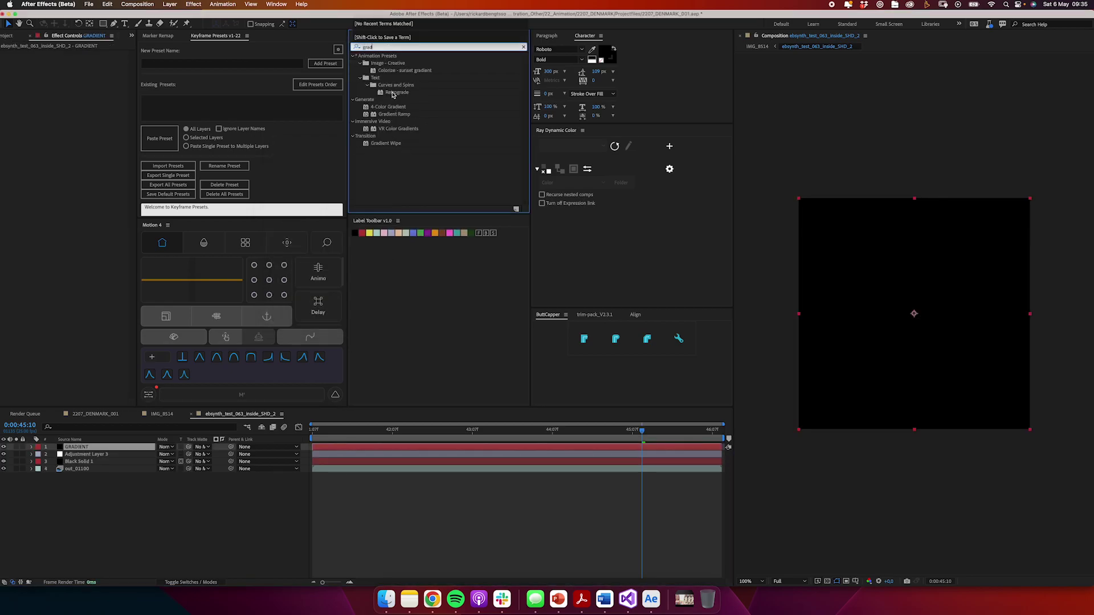
{"action": "double_click", "coordinate": [407, 114]}
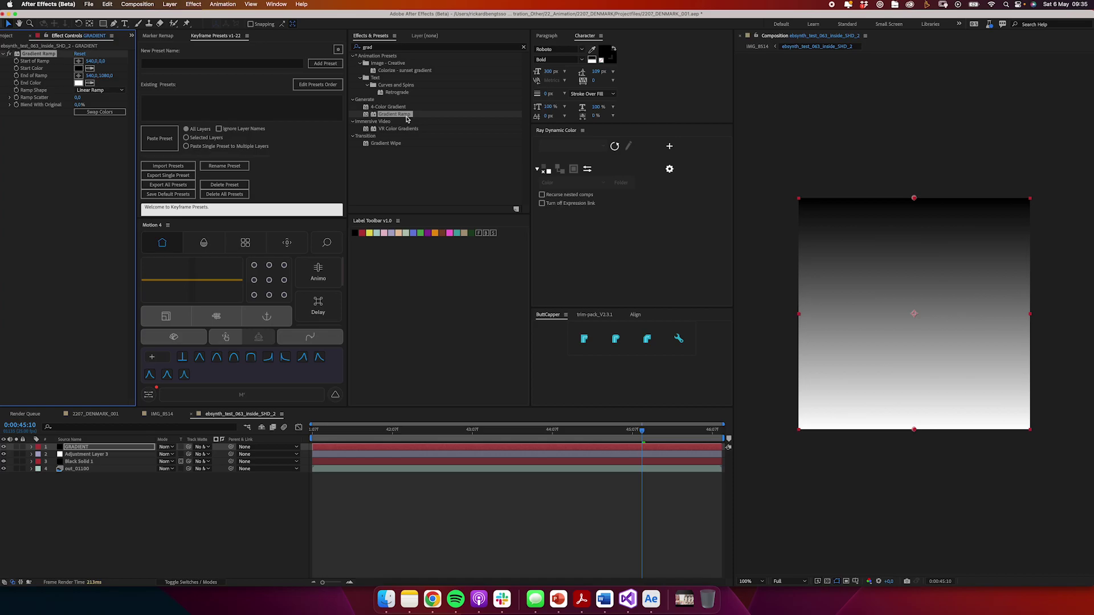
{"action": "left_click", "coordinate": [3, 446]}
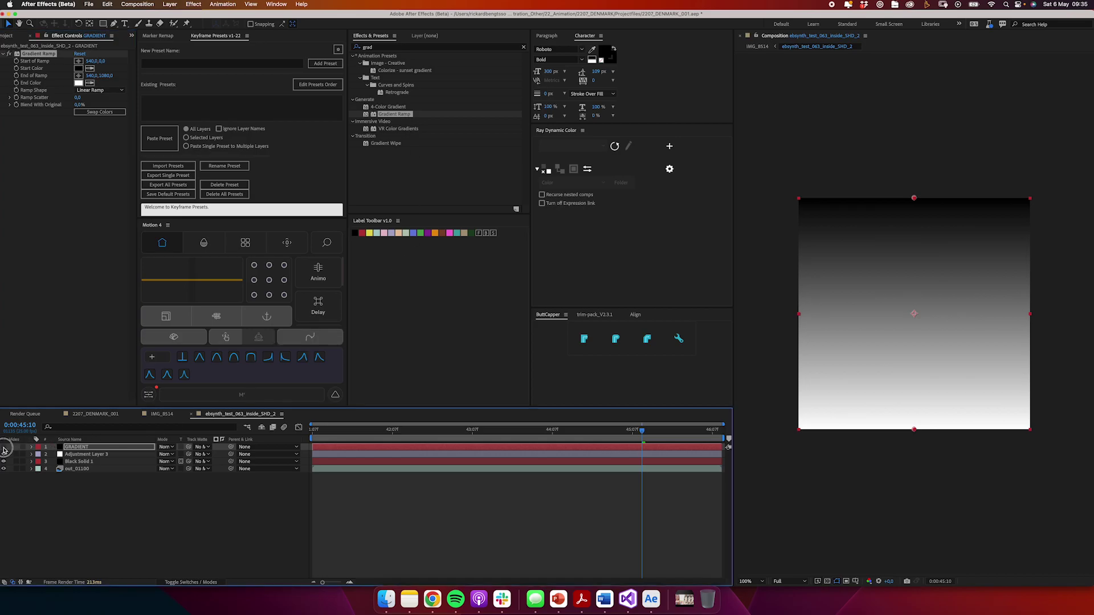
Set Camera Lens Blur's Blur Map Layer to GRADIENT and enable Invert Blur Map
{"action": "left_click", "coordinate": [85, 454]}
{"action": "left_click", "coordinate": [94, 119]}
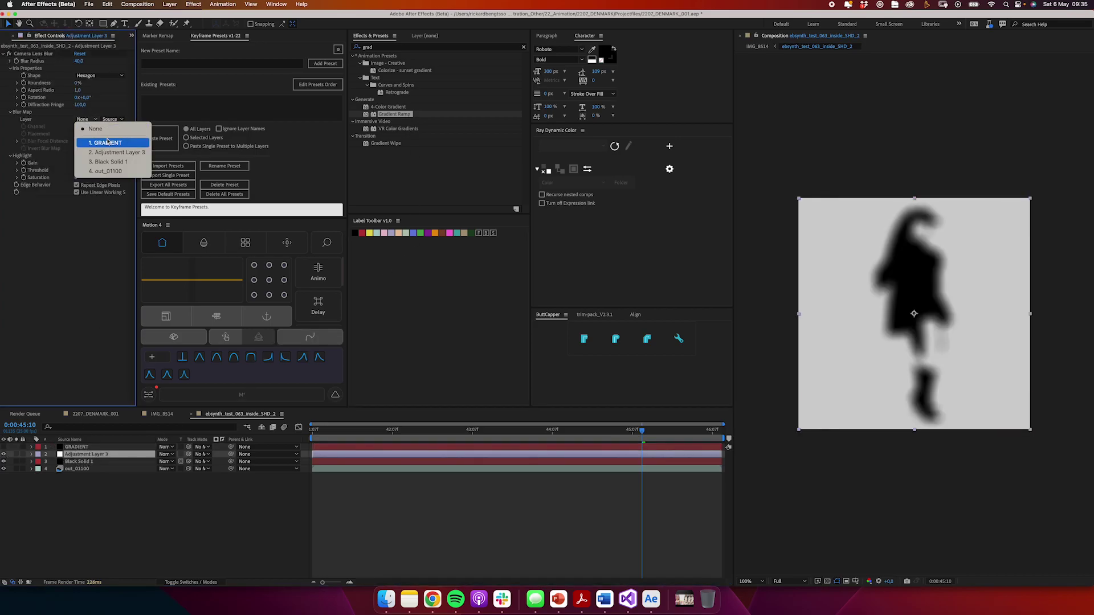
{"action": "left_click", "coordinate": [91, 136]}
{"action": "left_click", "coordinate": [117, 120]}
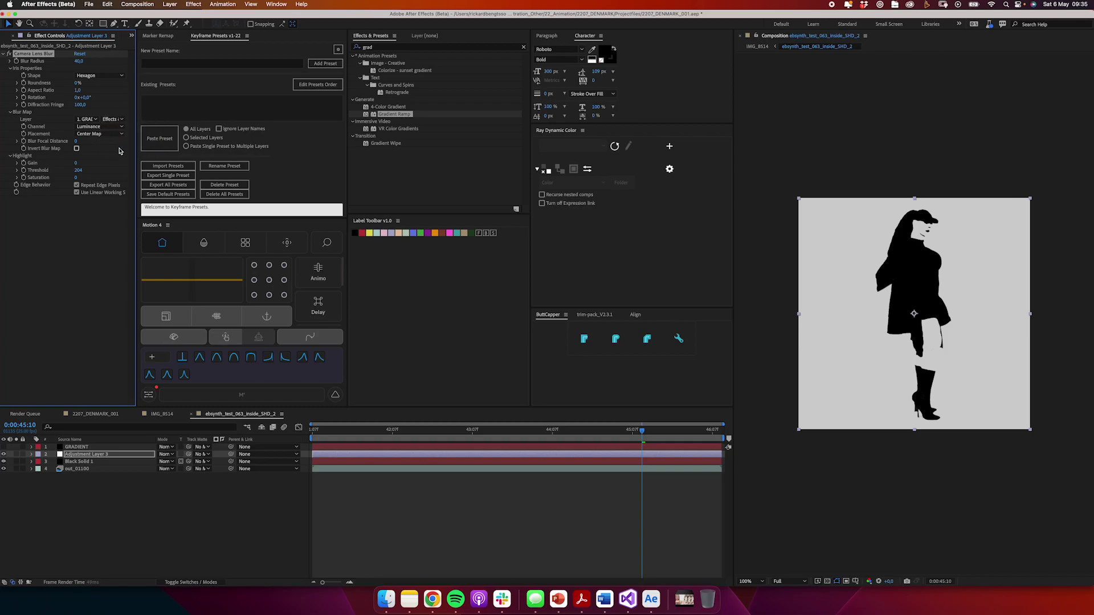
{"action": "left_click", "coordinate": [77, 149]}
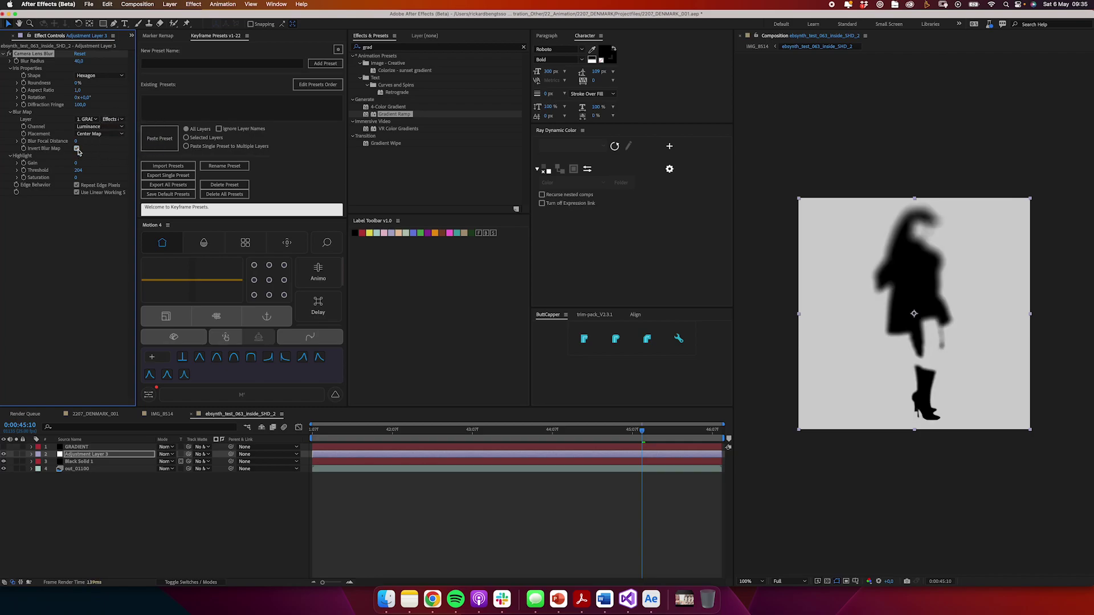
Reposition the GRADIENT ramp points so the blur runs from the boots up to the head
{"action": "left_click", "coordinate": [69, 447]}
{"action": "key", "text": "t"}
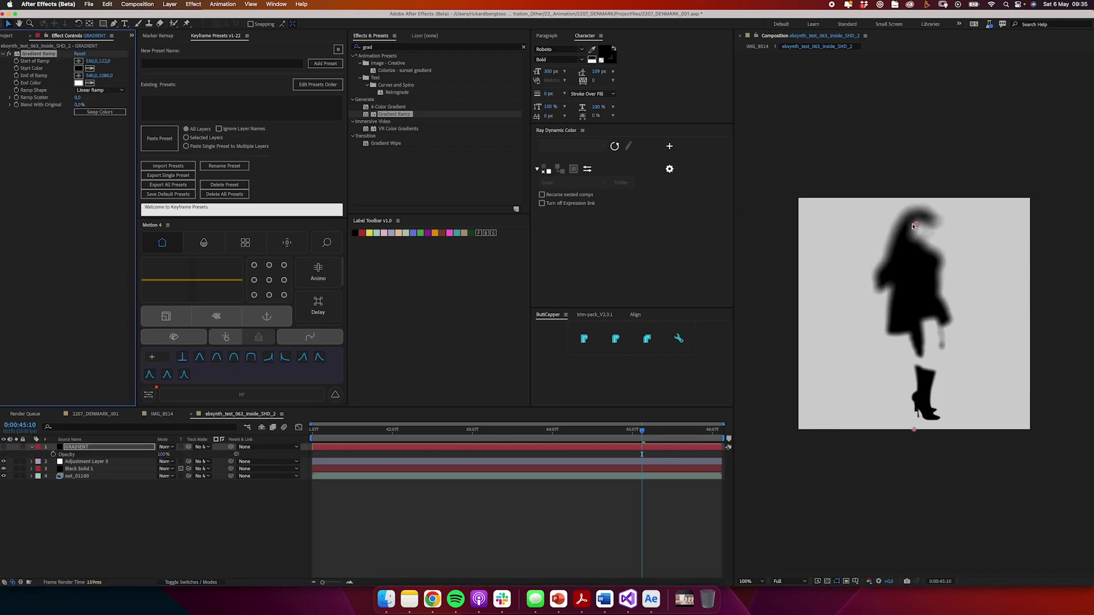
{"action": "left_click", "coordinate": [916, 226]}
{"action": "left_click_drag", "start_coordinate": [918, 253], "coordinate": [918, 279]}
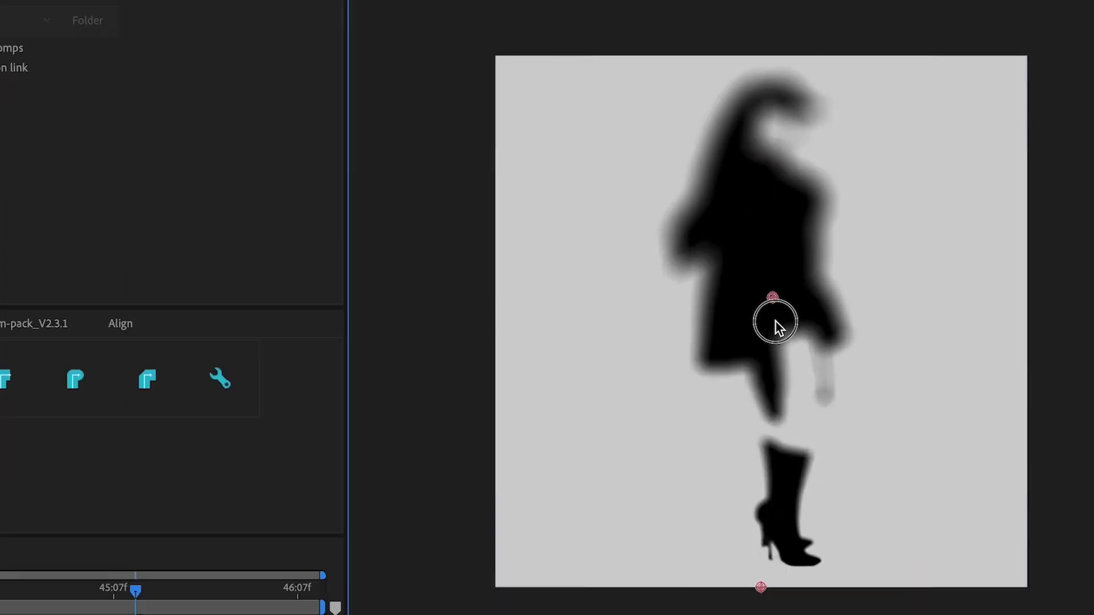
{"action": "left_click_drag", "start_coordinate": [775, 321], "coordinate": [780, 409]}
{"action": "left_click_drag", "start_coordinate": [782, 474], "coordinate": [767, 44]}
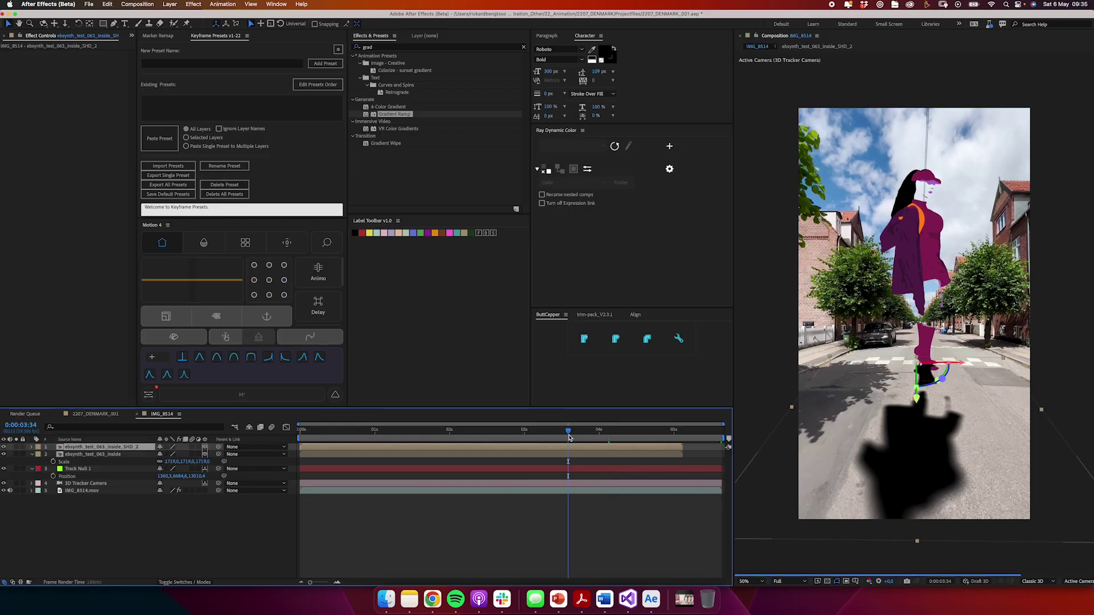
{"action": "left_click_drag", "start_coordinate": [569, 439], "coordinate": [535, 439]}
{"action": "key", "text": "t"}
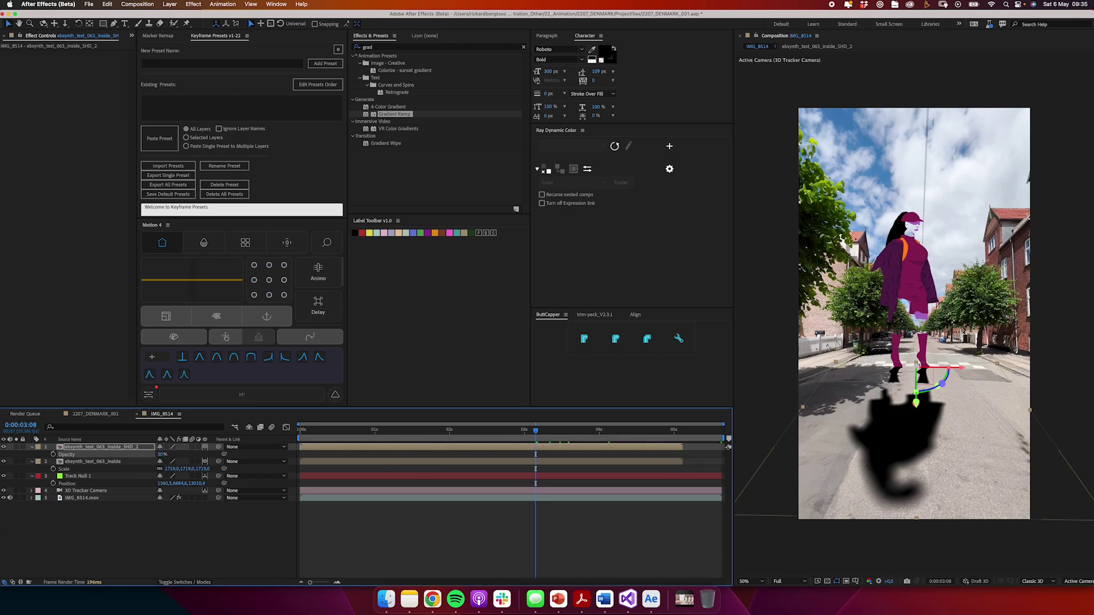
Raise the shadow layer's Opacity to darken it and scrub the footage to check
{"action": "left_click_drag", "start_coordinate": [161, 455], "coordinate": [166, 458]}
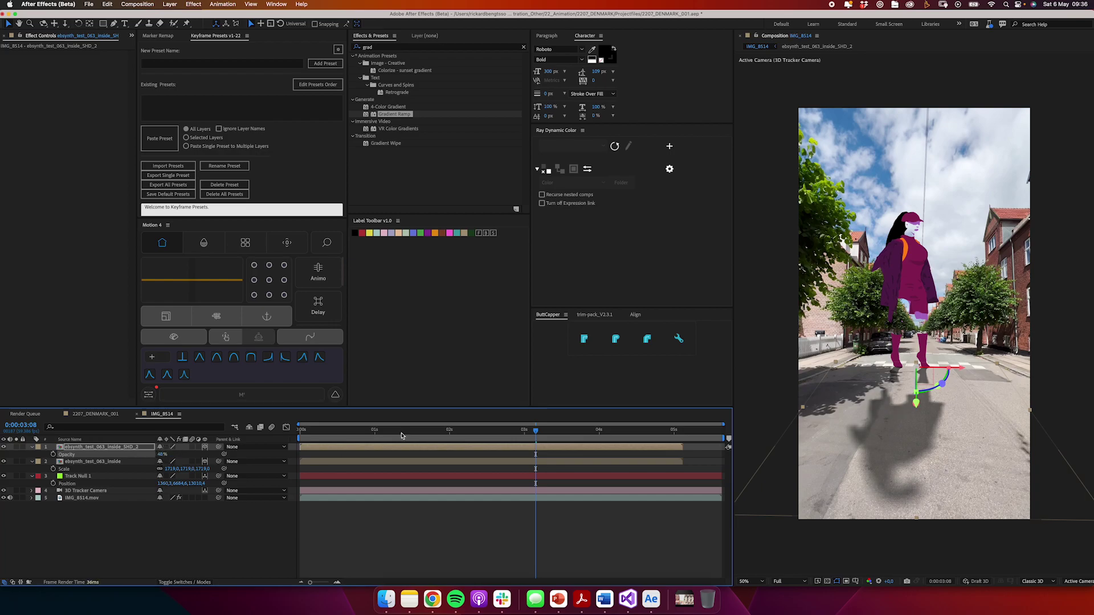
{"action": "left_click_drag", "start_coordinate": [410, 434], "coordinate": [660, 435]}
{"action": "double_click", "coordinate": [104, 24]}
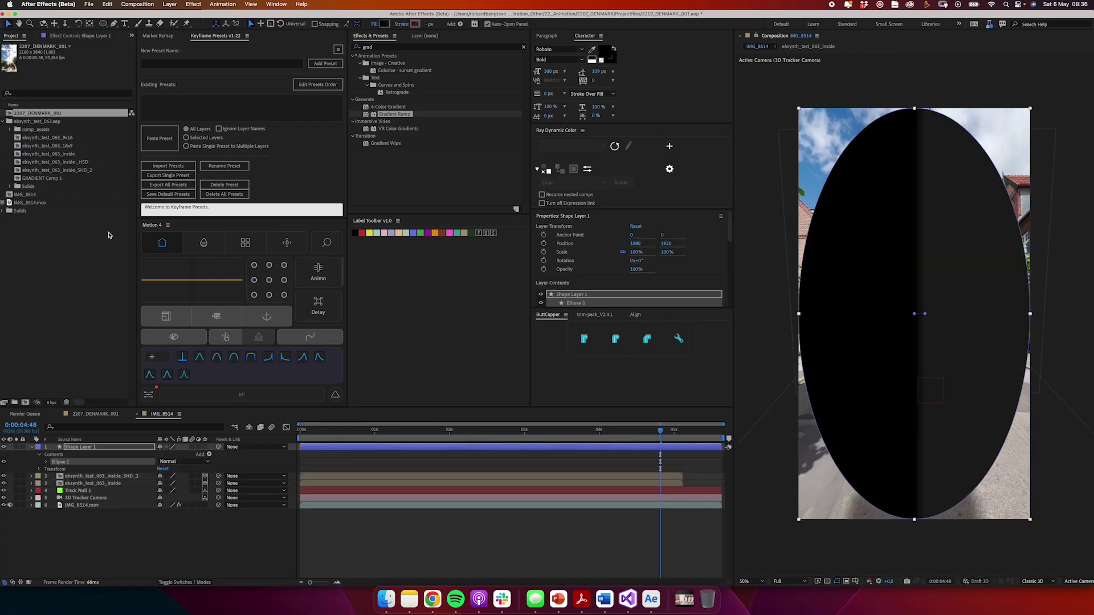
Turn the ellipse into a red ring with Fill set to None and a stroke width of 50
{"action": "left_click", "coordinate": [46, 461], "text": "super"}
{"action": "scroll", "coordinate": [176, 464], "scroll_direction": "down", "scroll_amount": 1}
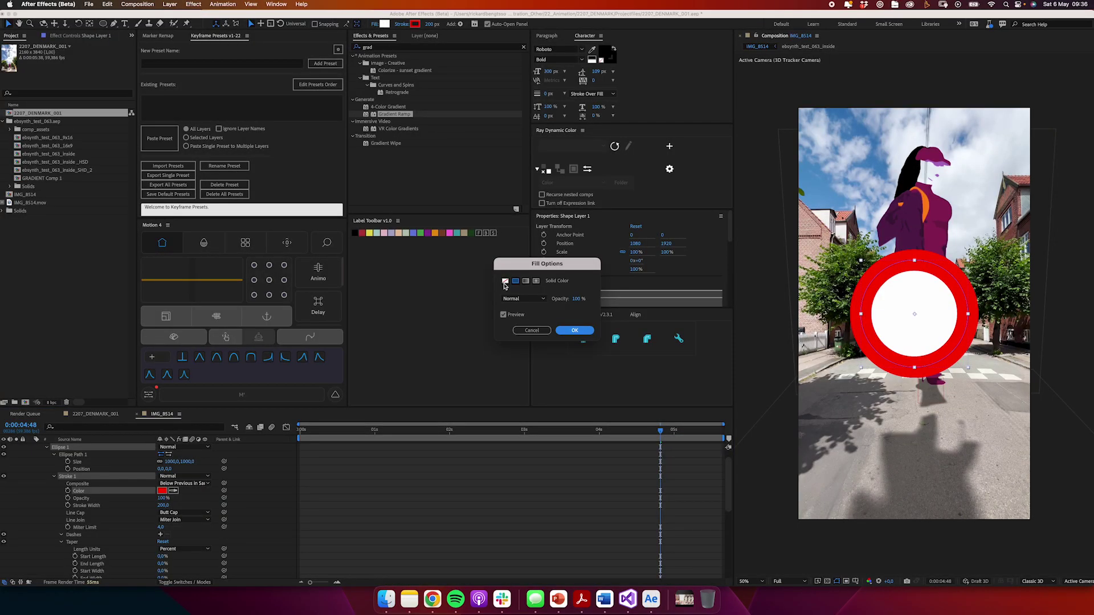
{"action": "left_click", "coordinate": [505, 281]}
{"action": "key", "text": "Return"}
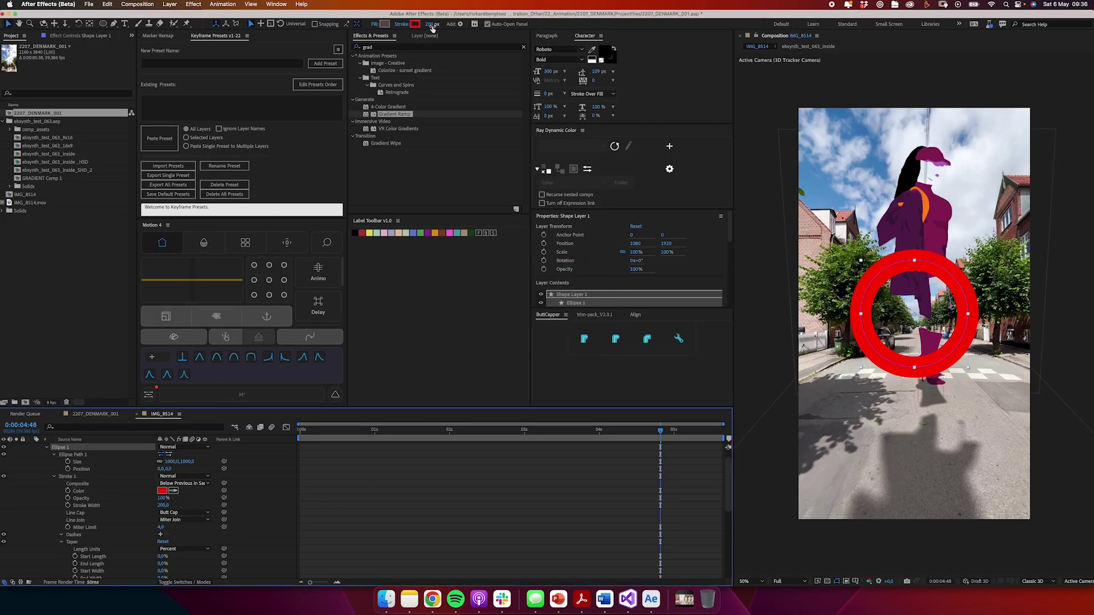
{"action": "left_click", "coordinate": [431, 25]}
{"action": "key", "text": "Return"}
{"action": "scroll", "coordinate": [91, 485], "scroll_direction": "up", "scroll_amount": 2}
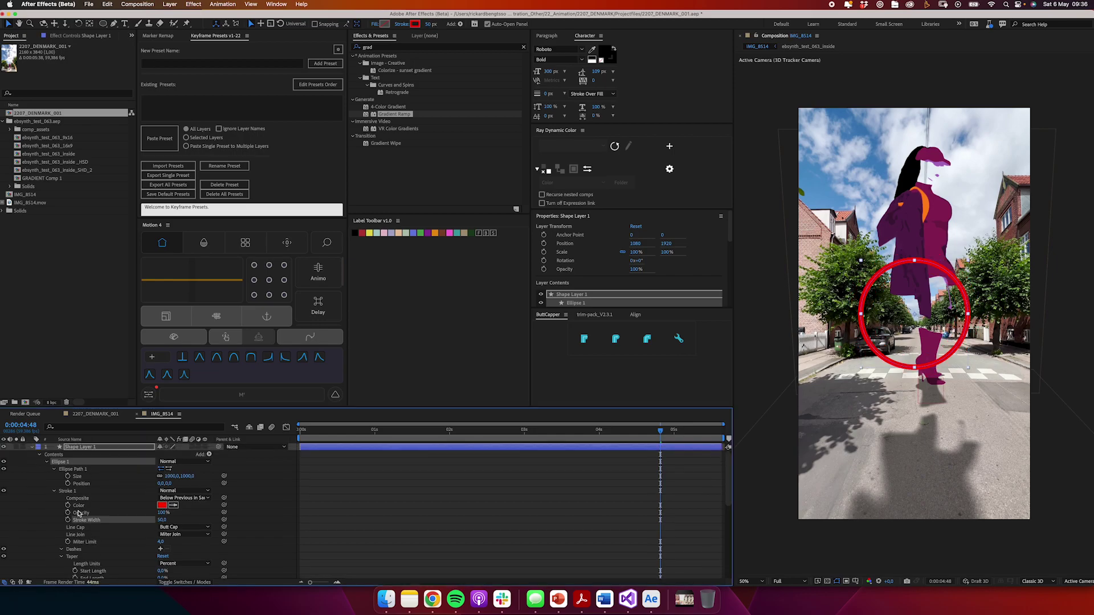
Make Shape Layer 1 a 3D layer tilted 12° on X Rotation
{"action": "left_click", "coordinate": [93, 447]}
{"action": "left_click", "coordinate": [205, 447]}
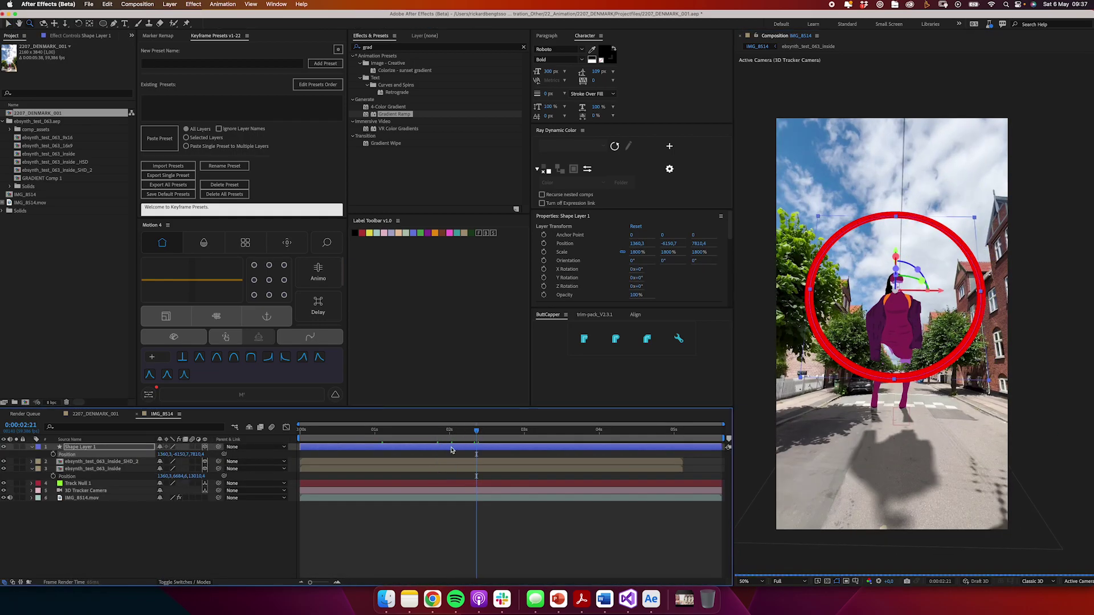
{"action": "key", "text": "r"}
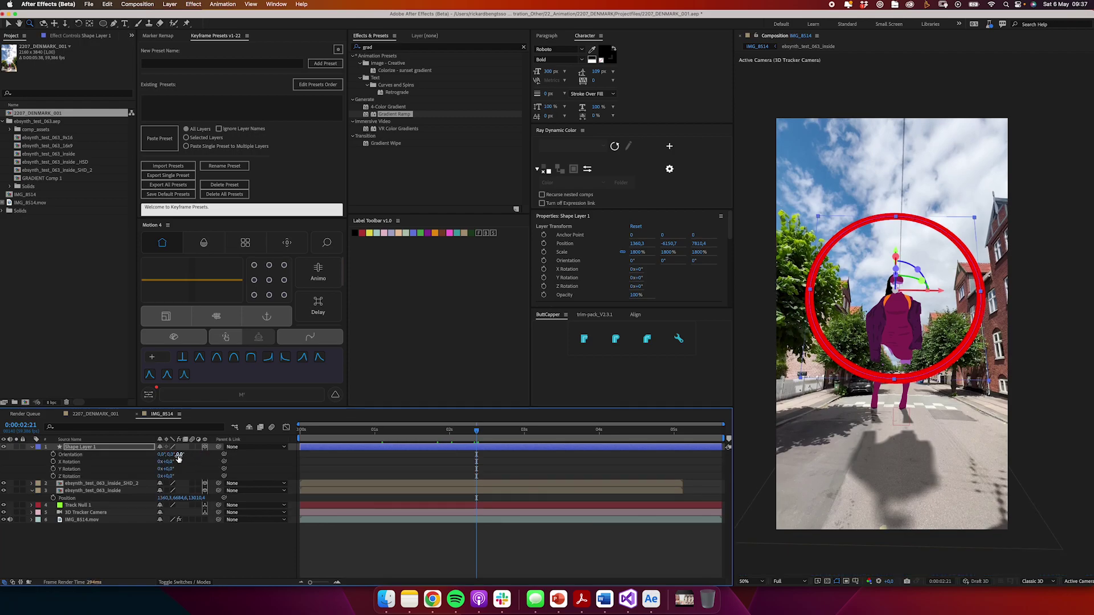
{"action": "left_click_drag", "start_coordinate": [173, 462], "coordinate": [968, 434]}
{"action": "key", "text": "p"}
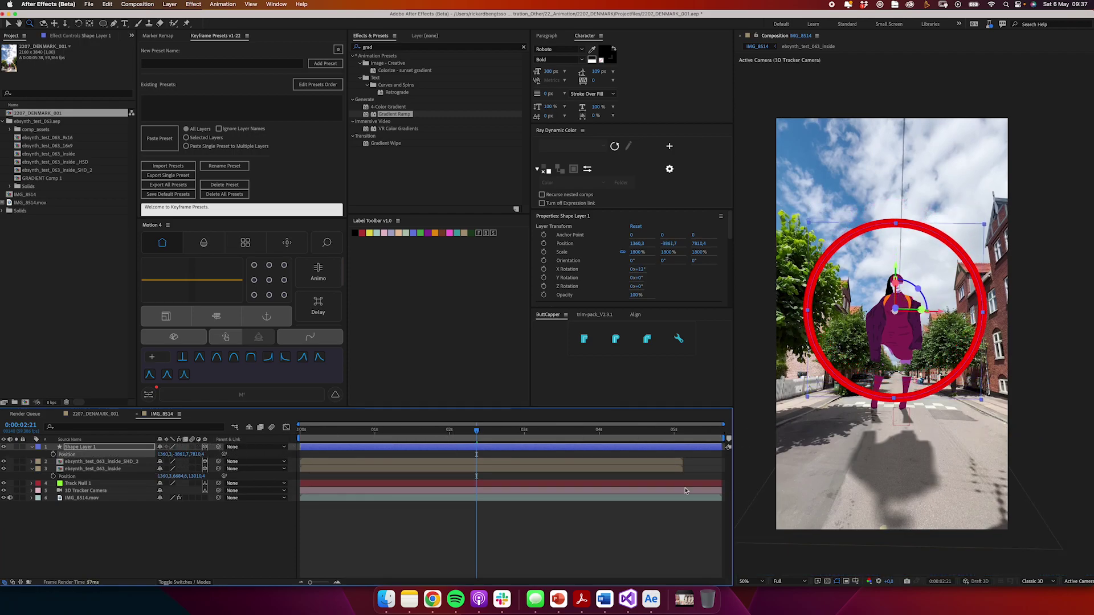
Duplicate the ring twice and offset each copy's Z Position to a different depth
{"action": "key", "text": "super+d"}
{"action": "key", "text": "p"}
{"action": "left_click_drag", "start_coordinate": [196, 454], "coordinate": [36, 504]}
{"action": "key", "text": "super+d"}
{"action": "key", "text": "p"}
{"action": "left_click", "coordinate": [85, 476], "text": "shift"}
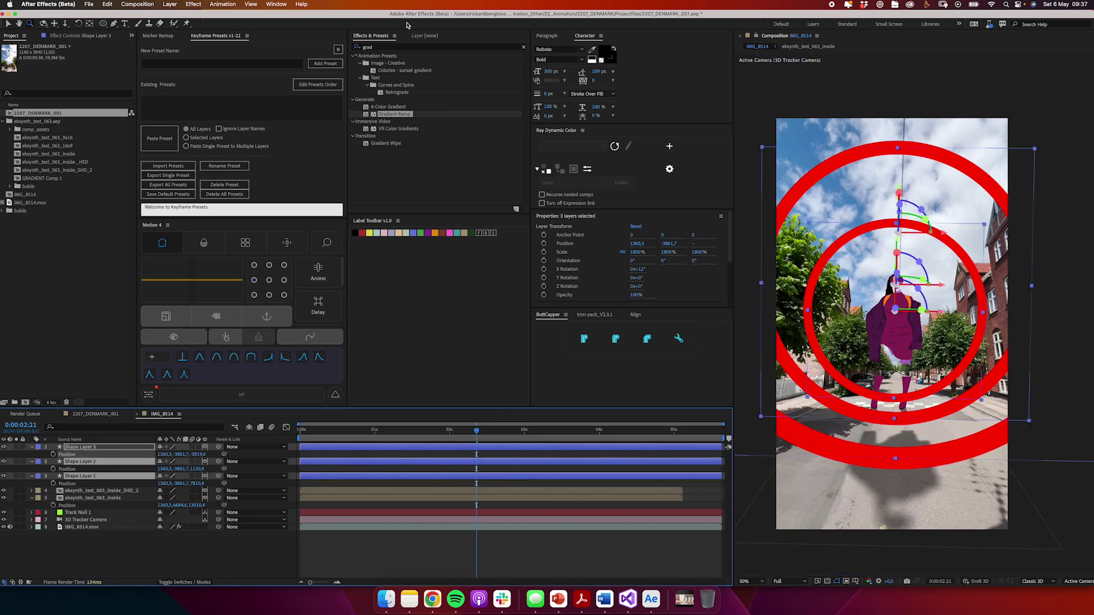
Set the stroke width of all three rings to 30 px and check the shot
{"action": "left_click", "coordinate": [431, 25]}
{"action": "type", "text": "30"}
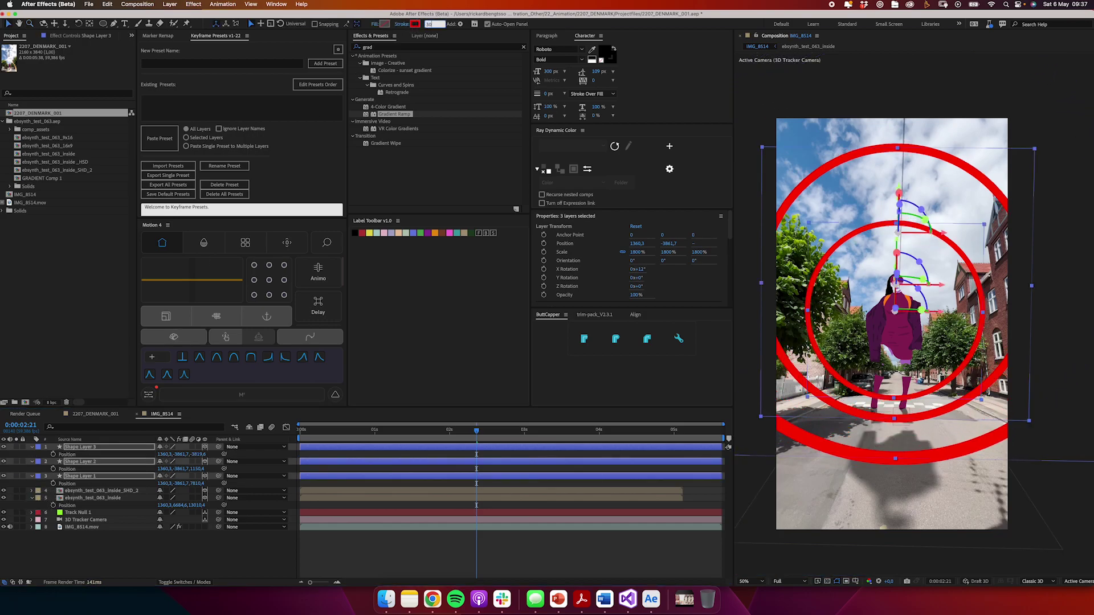
{"action": "left_click_drag", "start_coordinate": [482, 431], "coordinate": [456, 431]}
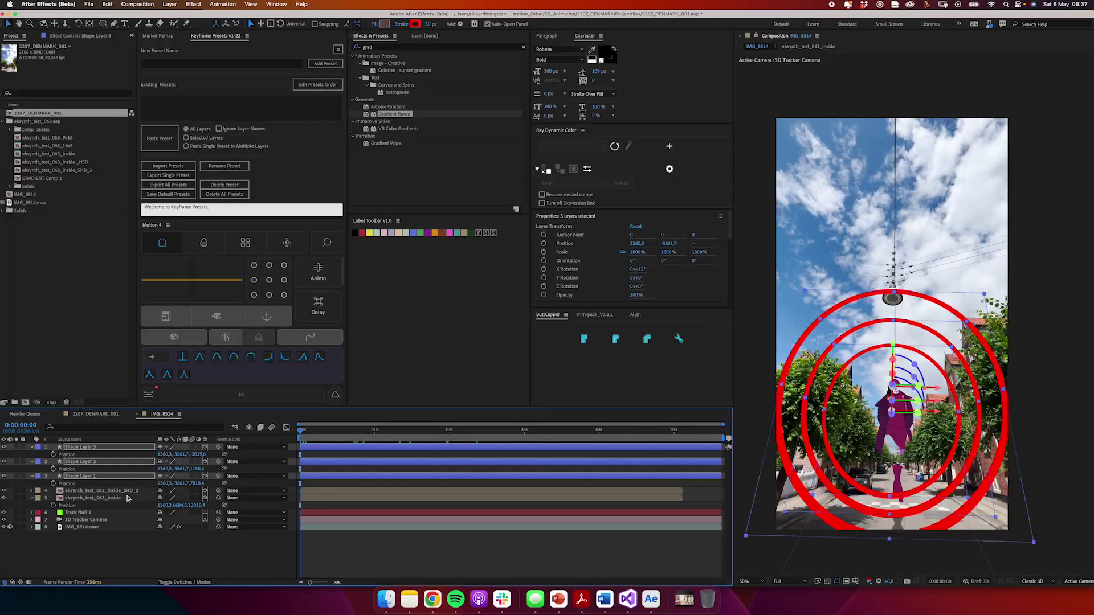
Duplicate Shape Layer 3 into Shape Layer 4 at Z Position -10539.6
{"action": "left_click", "coordinate": [80, 447]}
{"action": "key", "text": "super+d"}
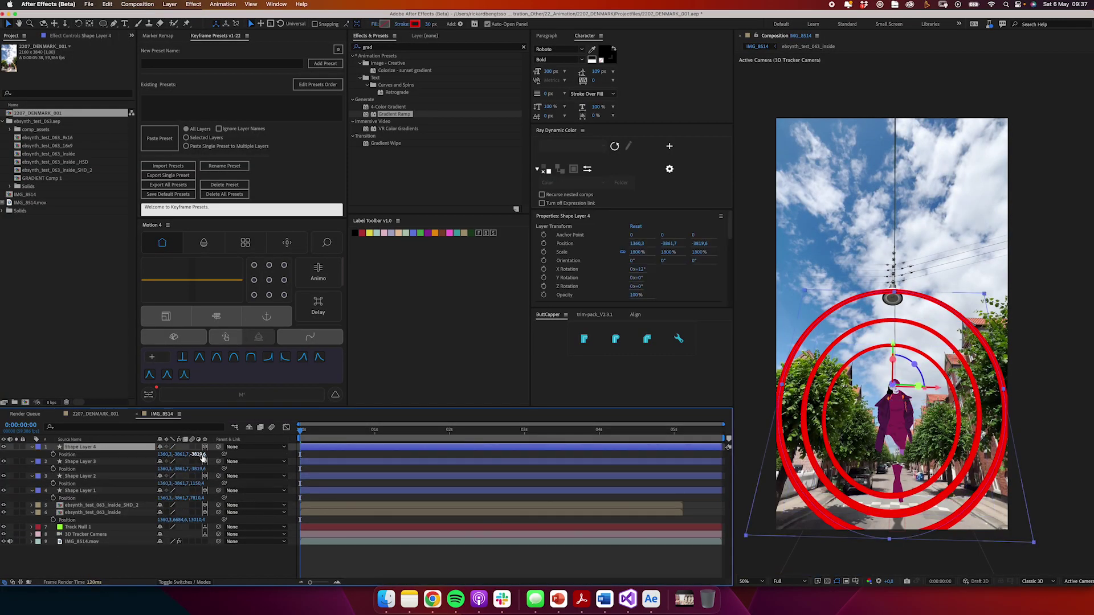
{"action": "left_click_drag", "start_coordinate": [176, 464], "coordinate": [371, 438]}
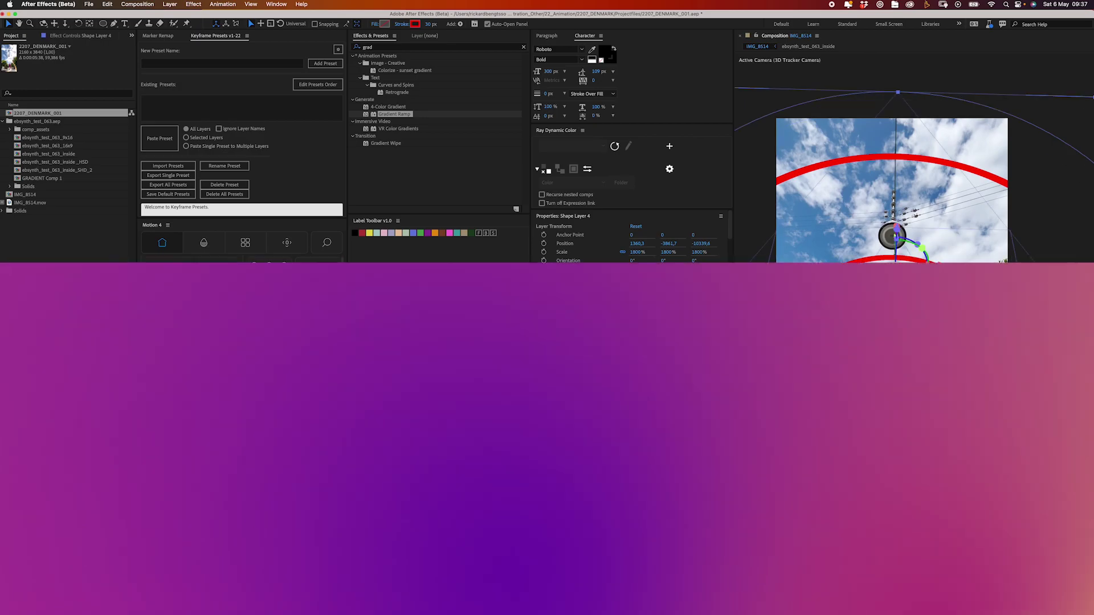